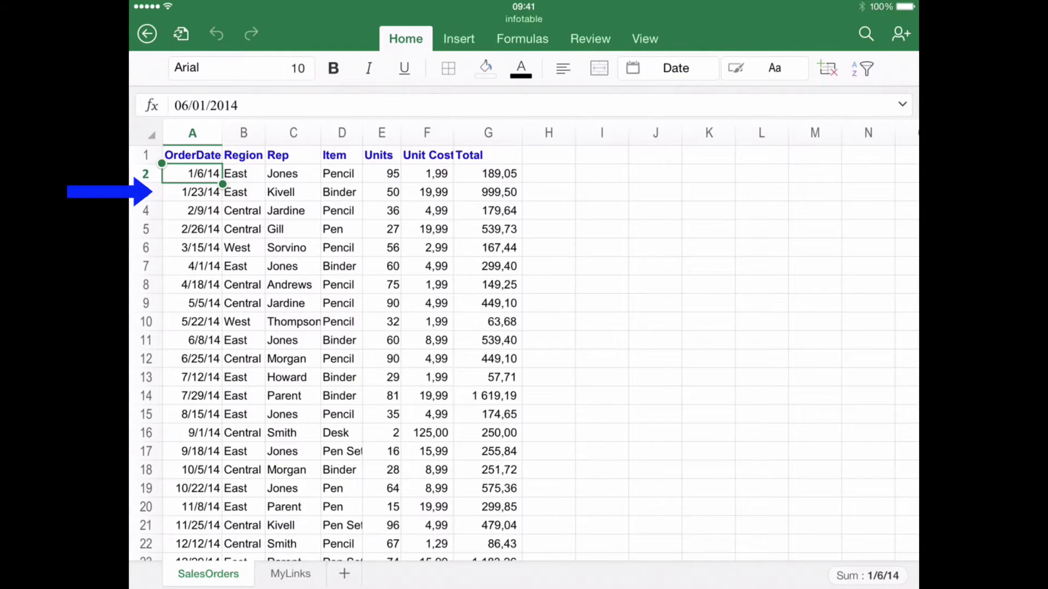
- Select cell A3 (23/01/2014) as the freeze point and show the View tab settings
click(192, 192)
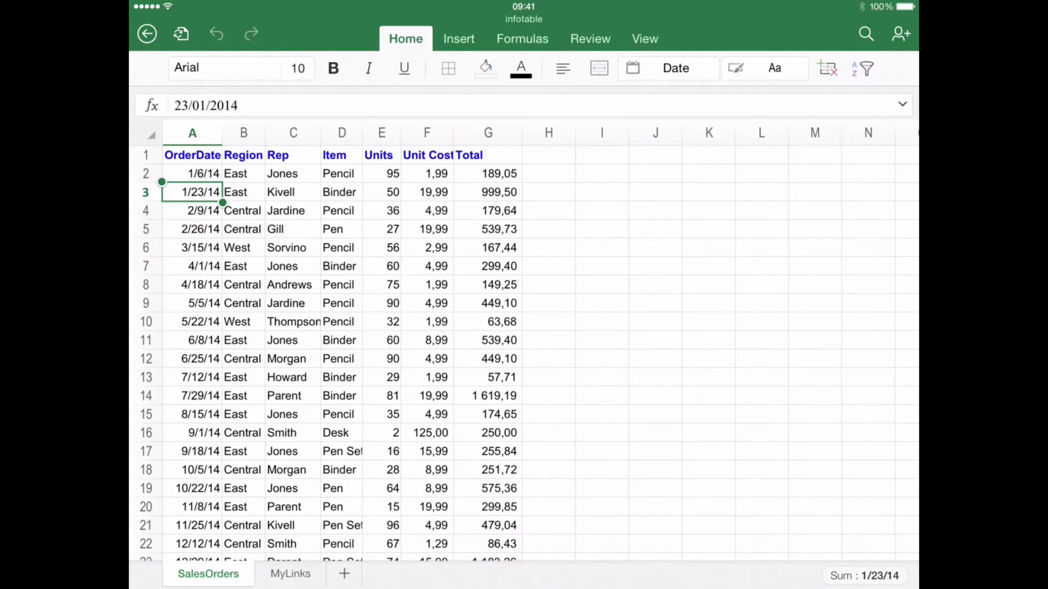
click(643, 39)
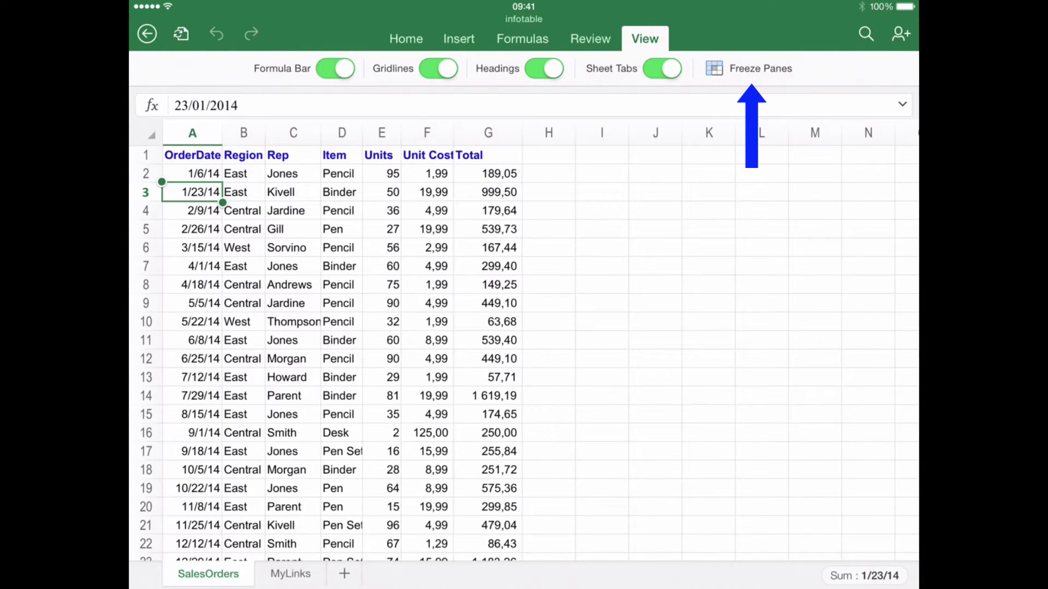
- Freeze panes at A3, locking the top two rows and column A
click(749, 68)
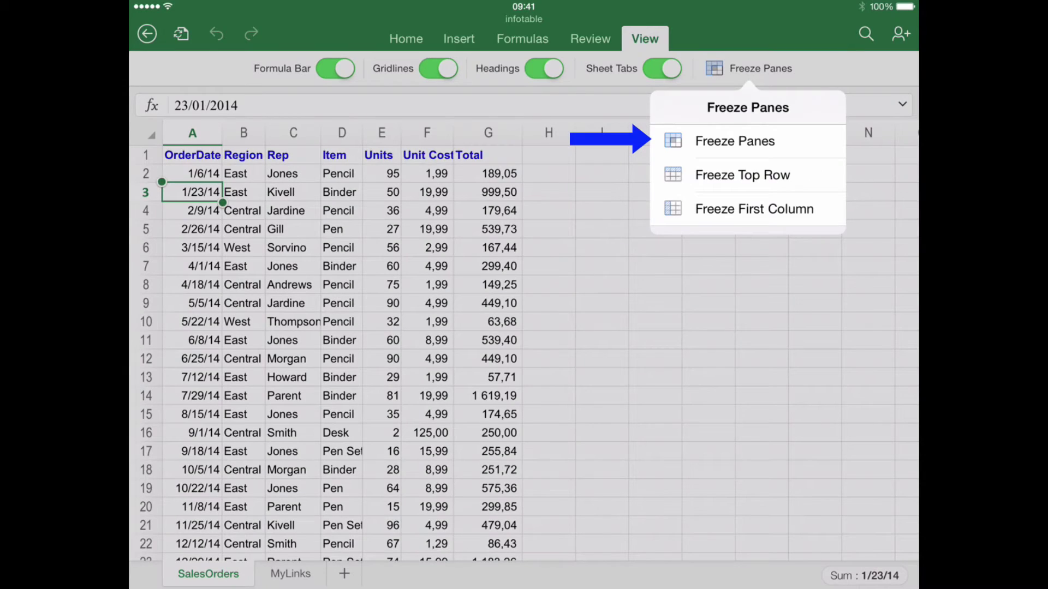
click(734, 141)
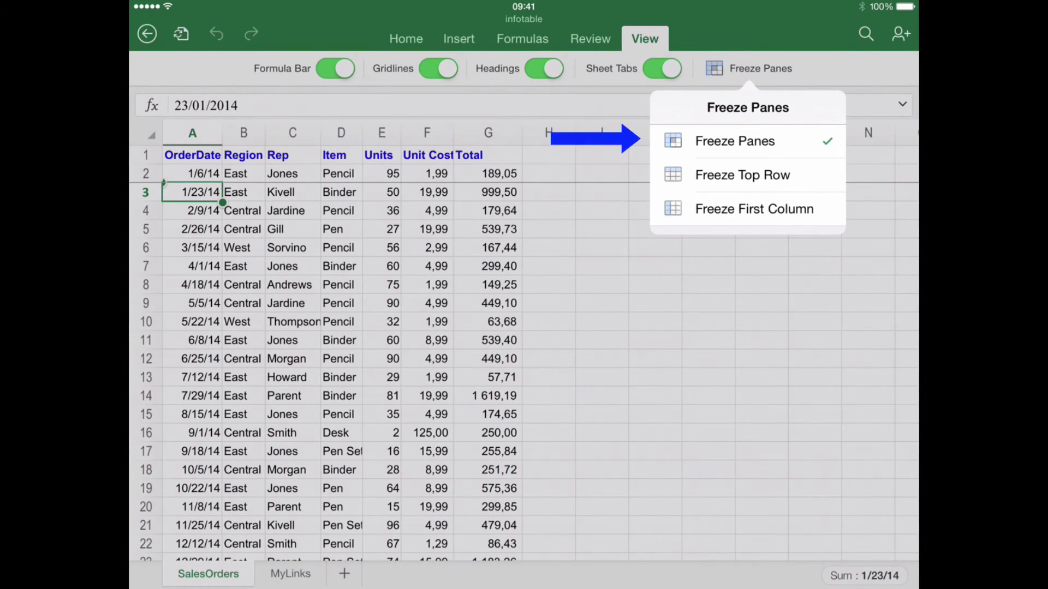
- Unfreeze the panes, select cell A5 (26/02/2014), and reopen the Freeze Panes options
click(734, 140)
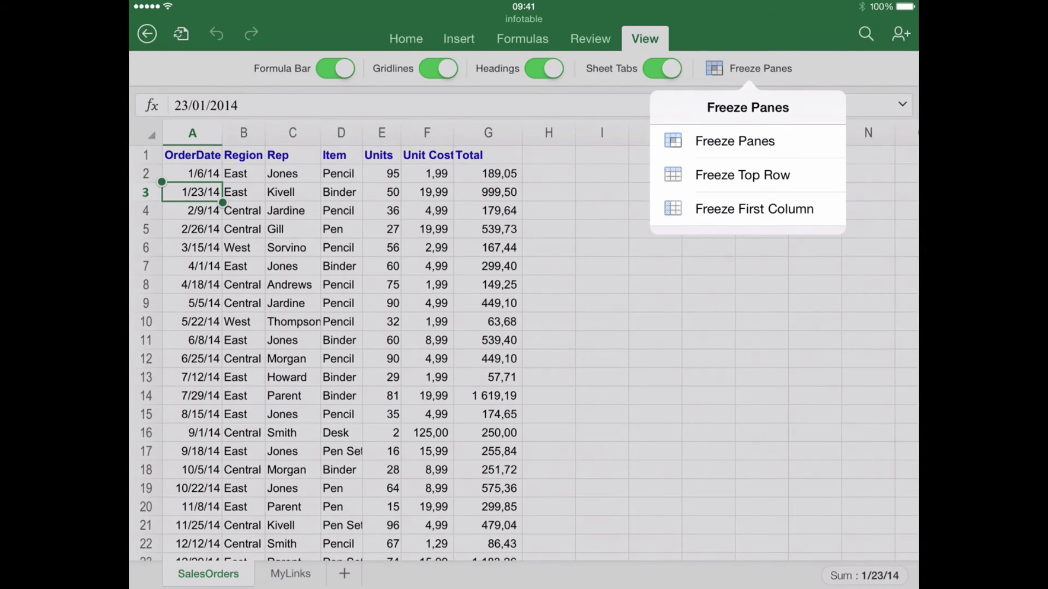
click(491, 328)
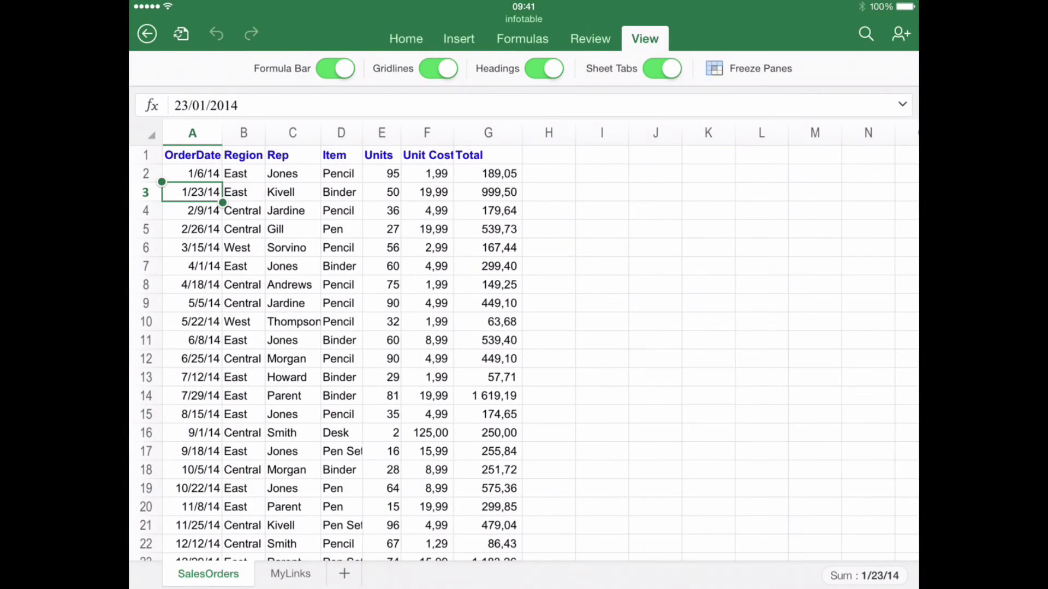
click(192, 228)
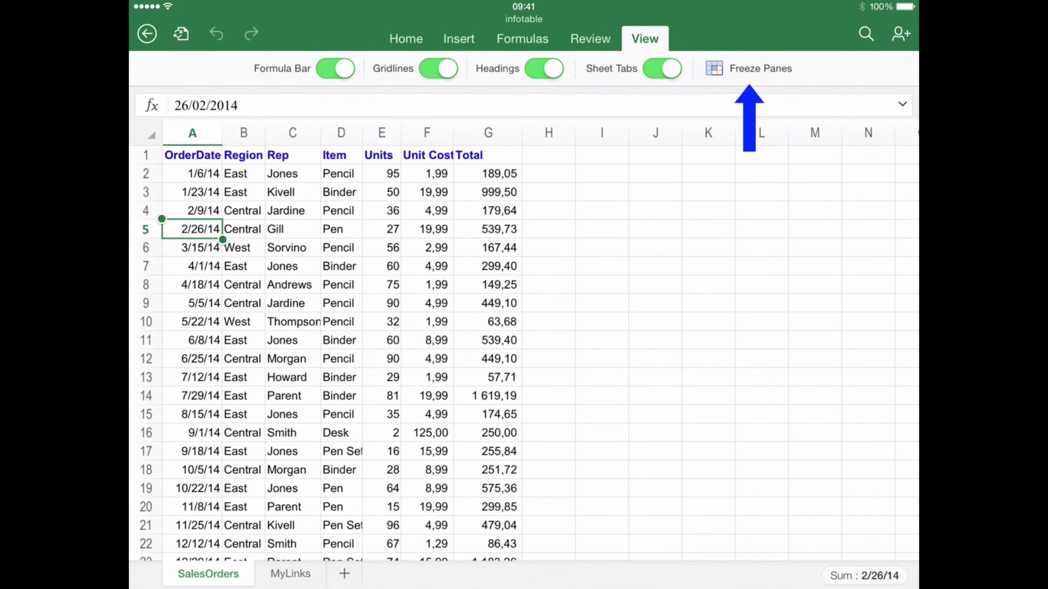
click(759, 69)
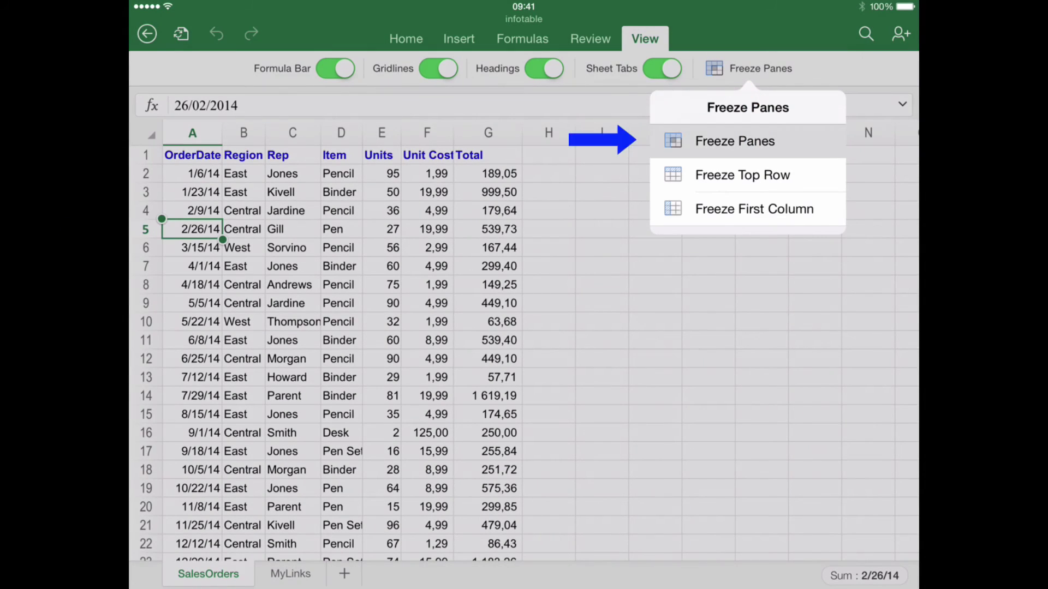